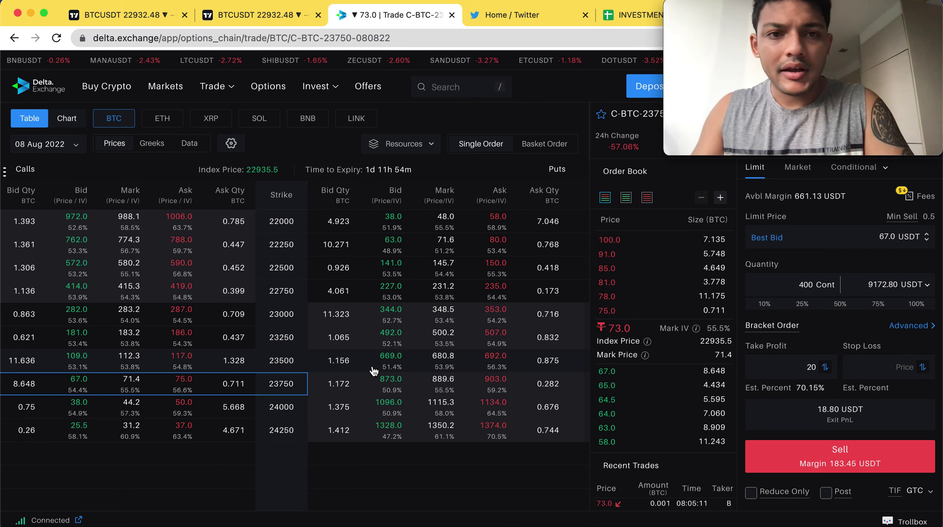
- Switch to the TradingView BTCUSDT chart and compare the candles with the CPR by KGS indicator hidden and shown
left_click(271, 20)
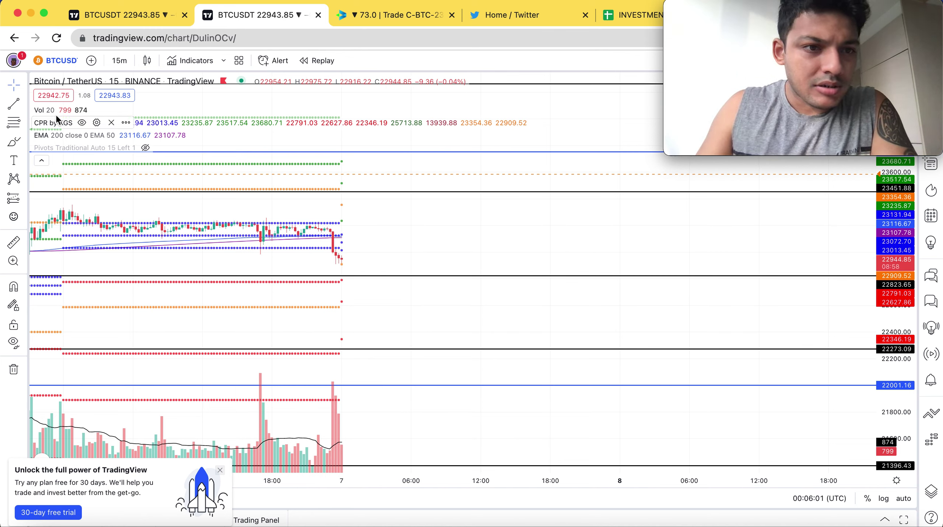
left_click(82, 123)
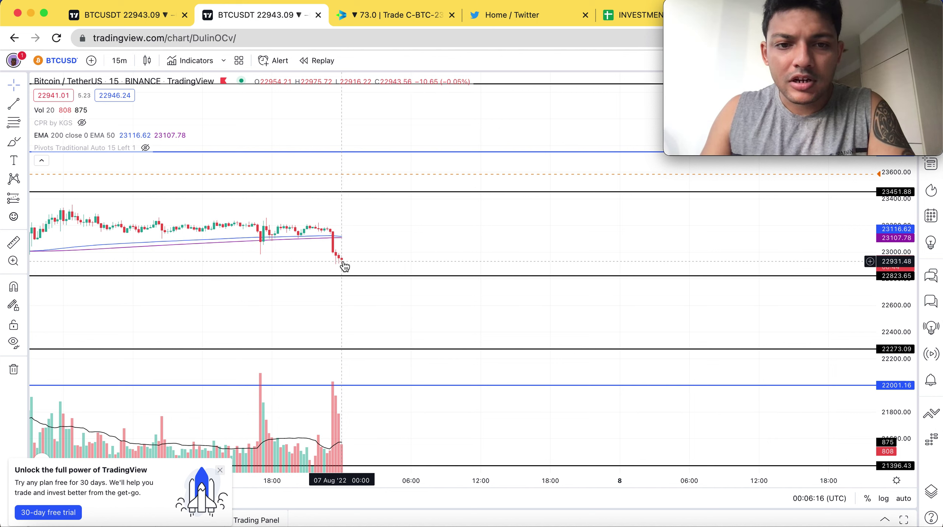
left_click(83, 124)
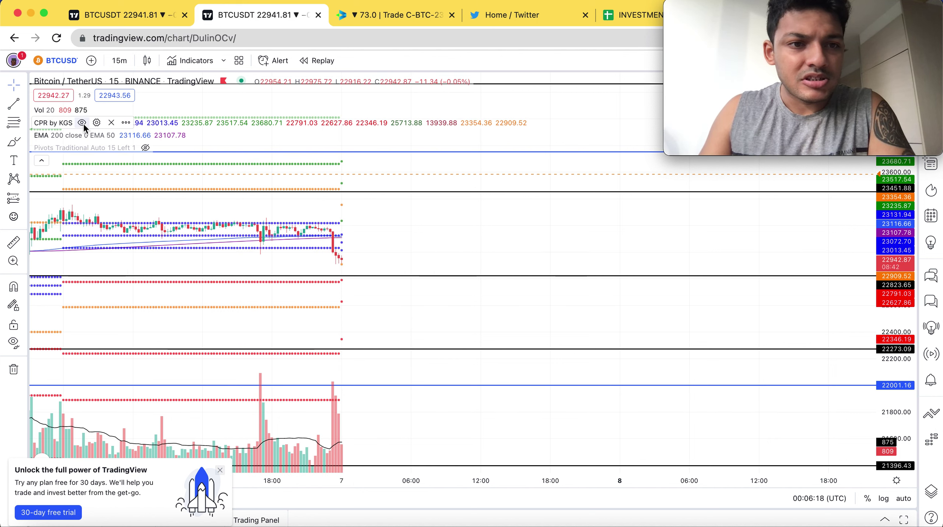
- Move the blue horizontal line below the candles up to about 22250 on the BTCUSDT chart
scroll(339, 222, "right", 1)
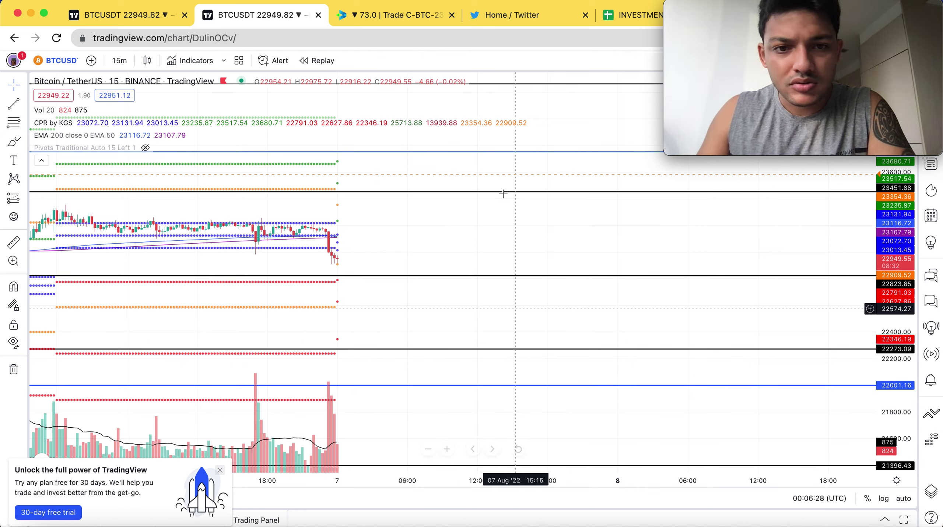
scroll(661, 235, "up", 1)
left_click_drag(895, 273, 895, 297)
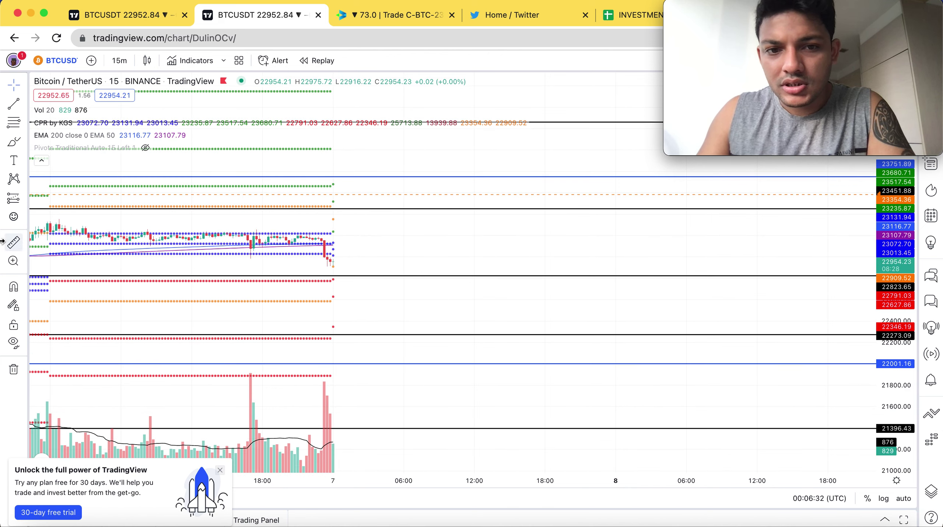
left_click_drag(433, 370, 444, 338)
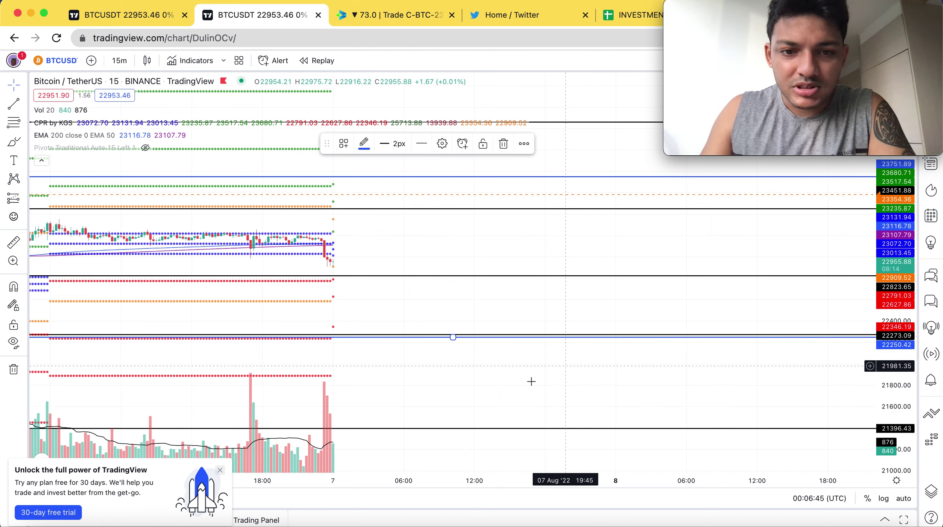
scroll(531, 382, "up", 1)
left_click_drag(506, 402, 499, 409)
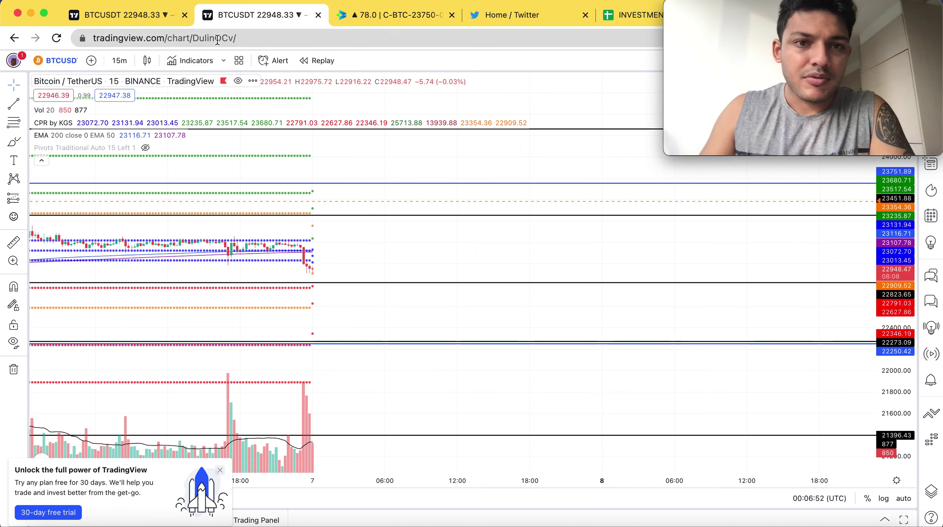
- Switch to Delta Exchange and view the BTC options chain for the 07 Aug 2022 expiry
left_click(378, 13)
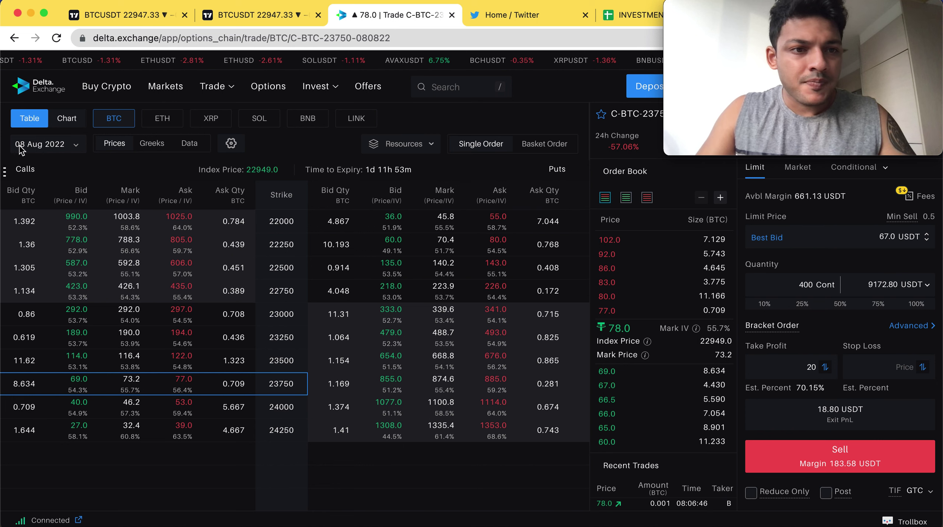
left_click(46, 144)
left_click(59, 173)
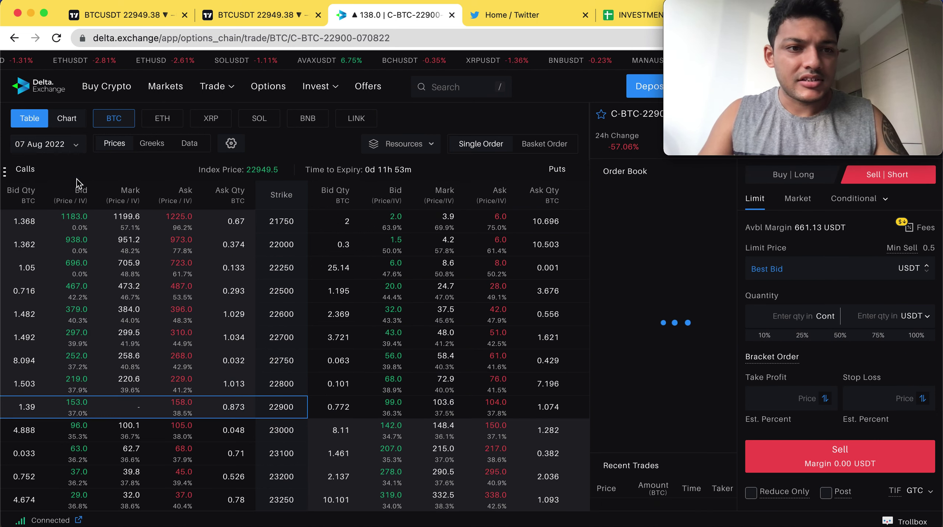
- Set the options chain expiry to 08 Aug 2022 and select the call with strike 23750
left_click(61, 148)
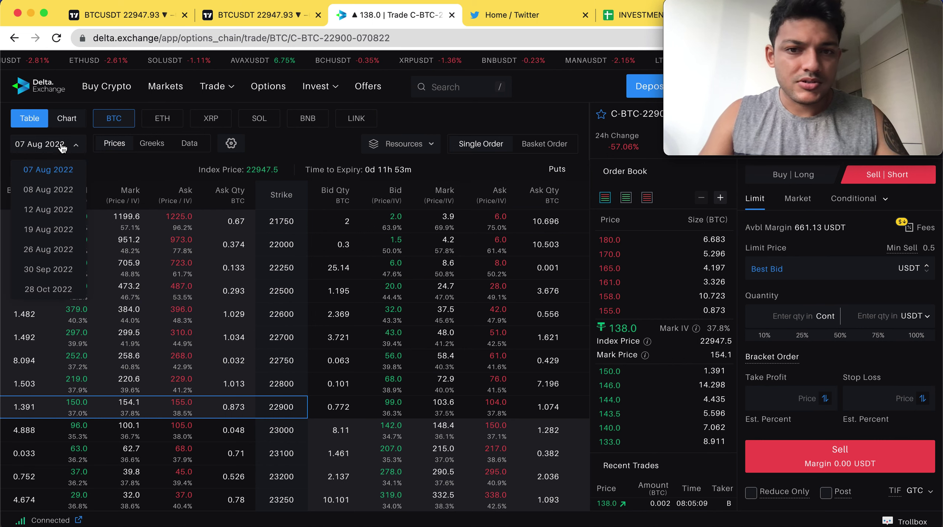
left_click(55, 192)
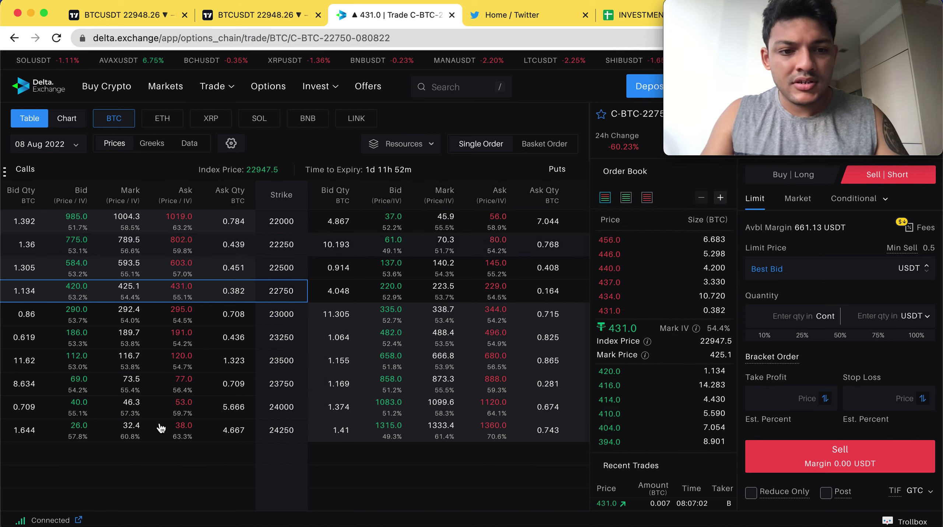
left_click(175, 388)
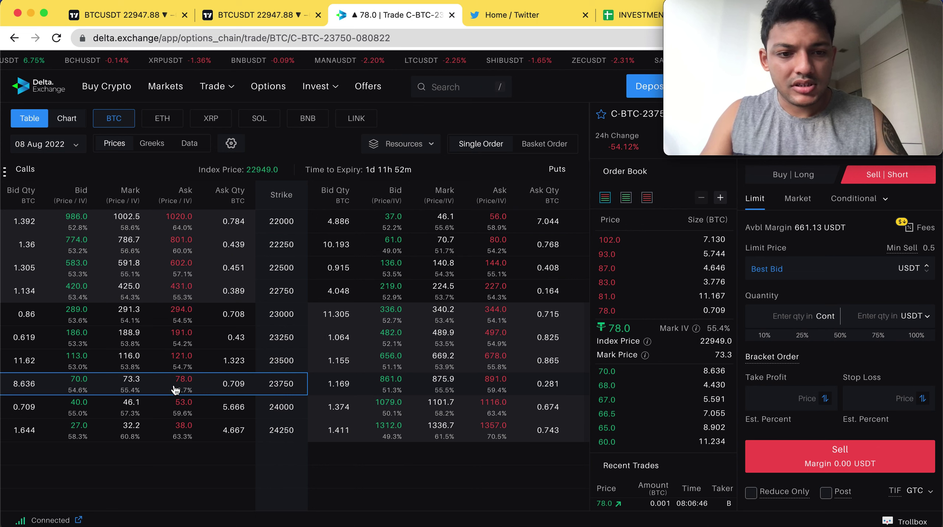
- Set the sell order's limit price to the best bid of 70.0 USDT and confirm isolated margin at 50x leverage
double_click(776, 270)
scroll(820, 269, "up", 2)
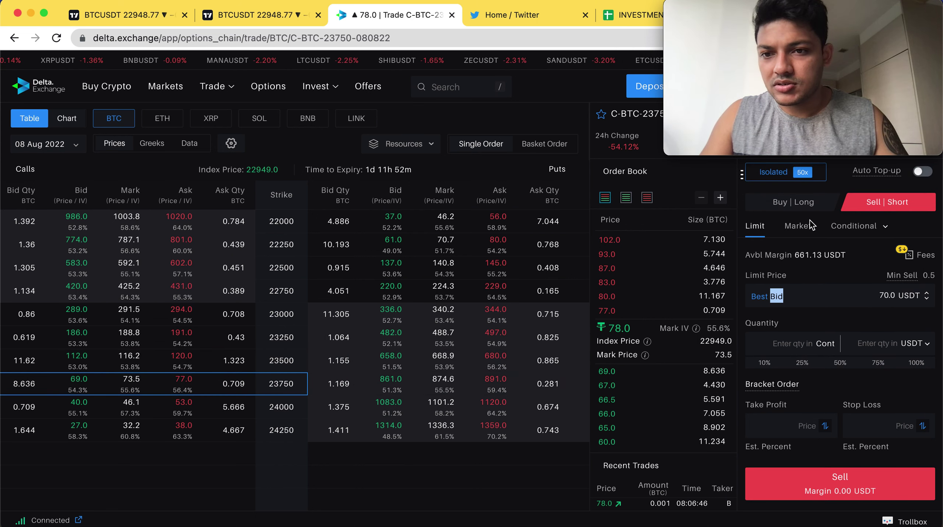
left_click(812, 175)
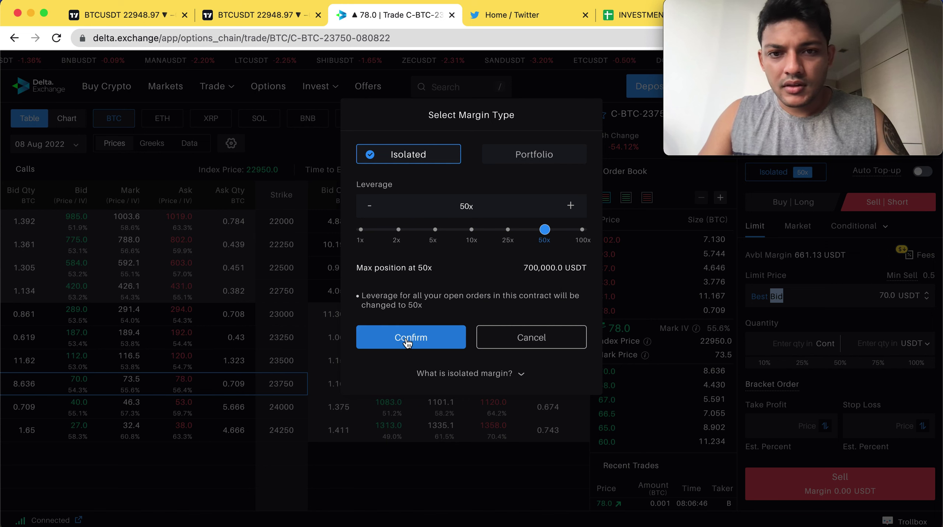
left_click(408, 344)
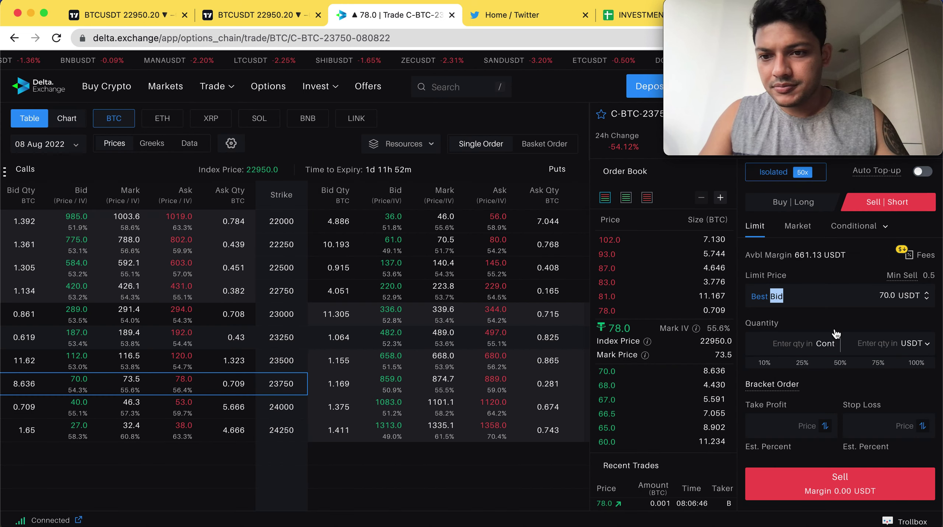
- Set the sell order's quantity to 400 contracts
scroll(824, 322, "down", 2)
left_click(815, 316)
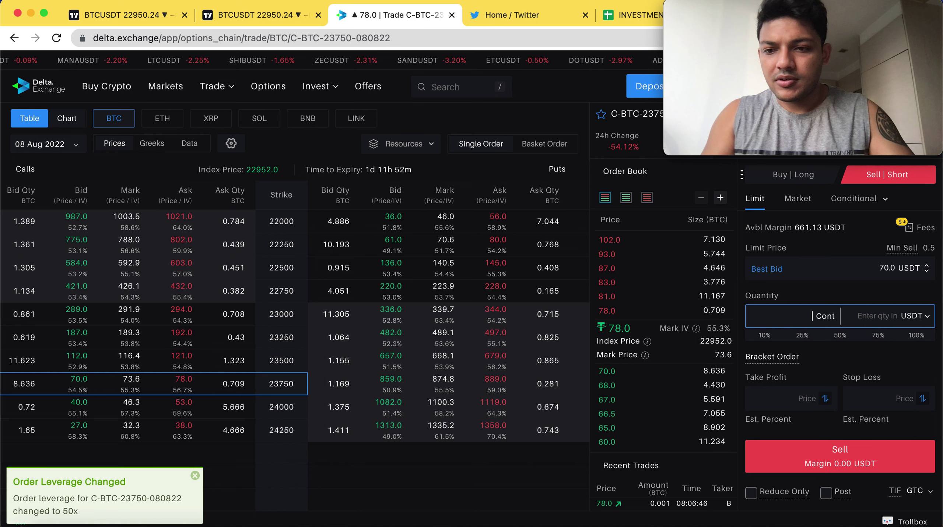
type("400")
- Set the bracket order's take profit price to 30
left_click(798, 395)
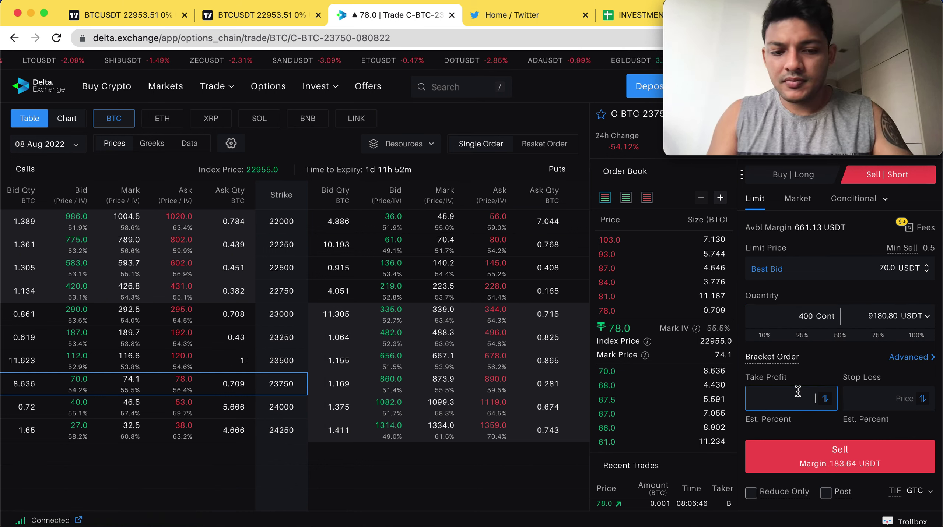
type("30")
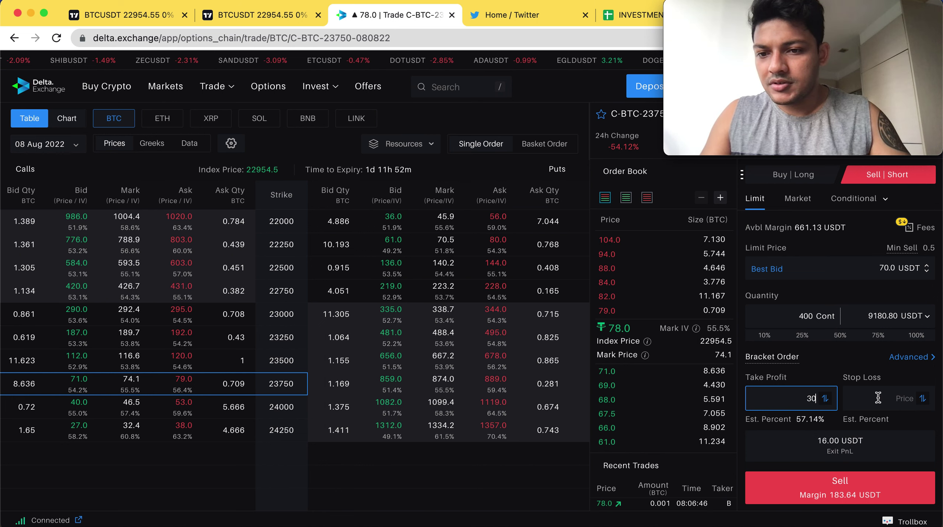
key("BackSpace")
key("BackSpace")
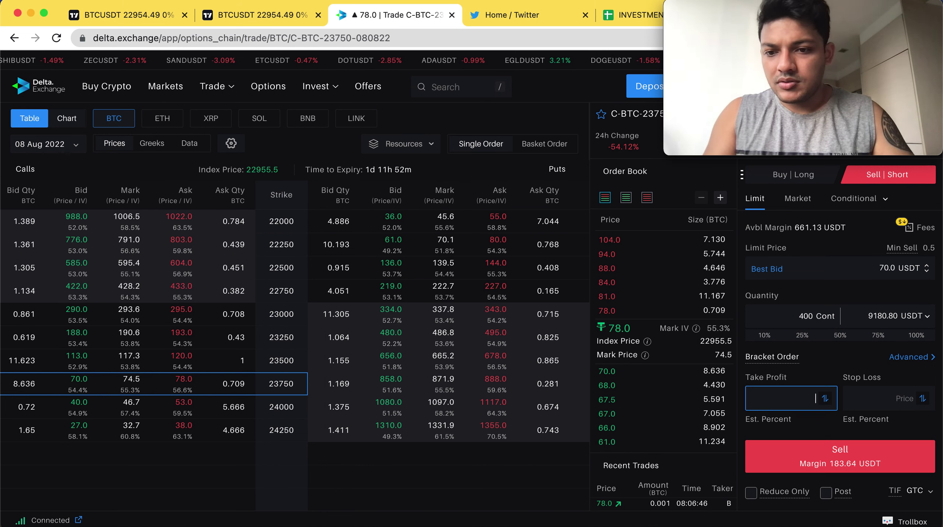
type("30")
- Set the bracket order's stop loss price to 170
left_click(881, 401)
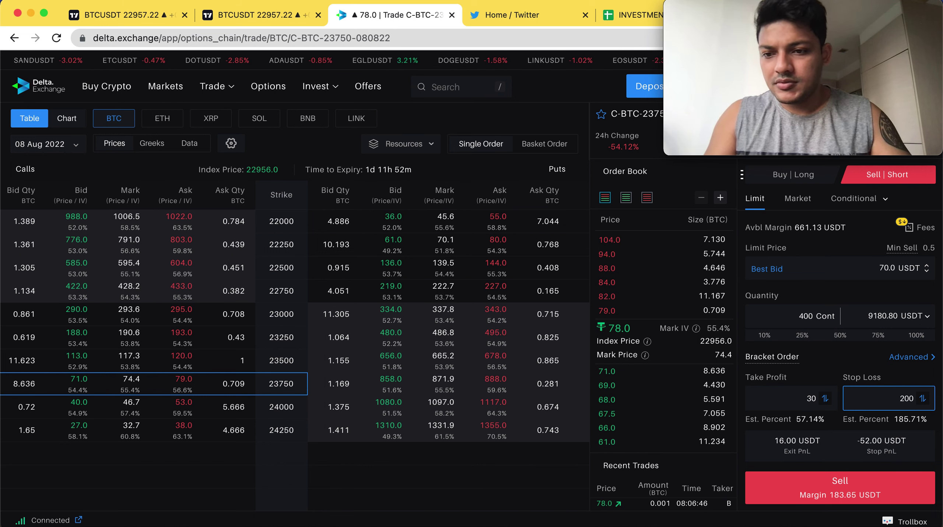
key("BackSpace")
key("BackSpace")
key("BackSpace")
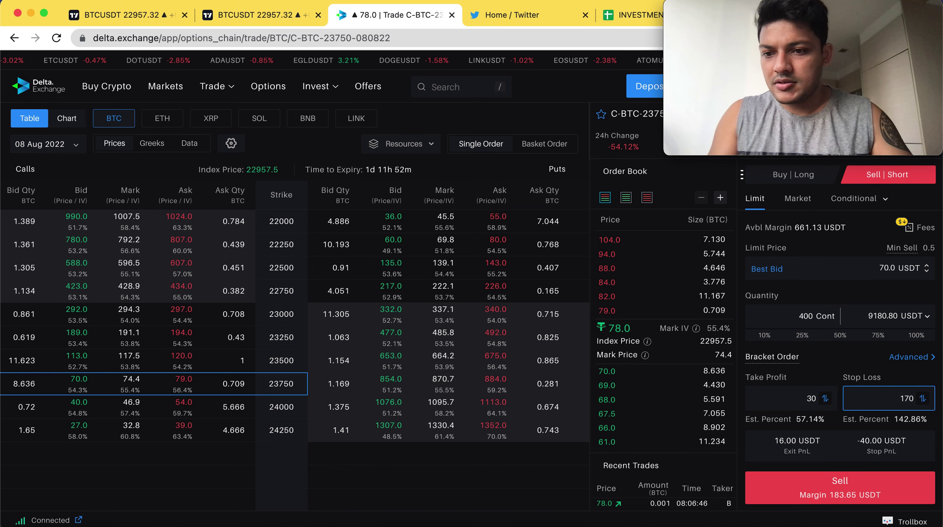
key("BackSpace")
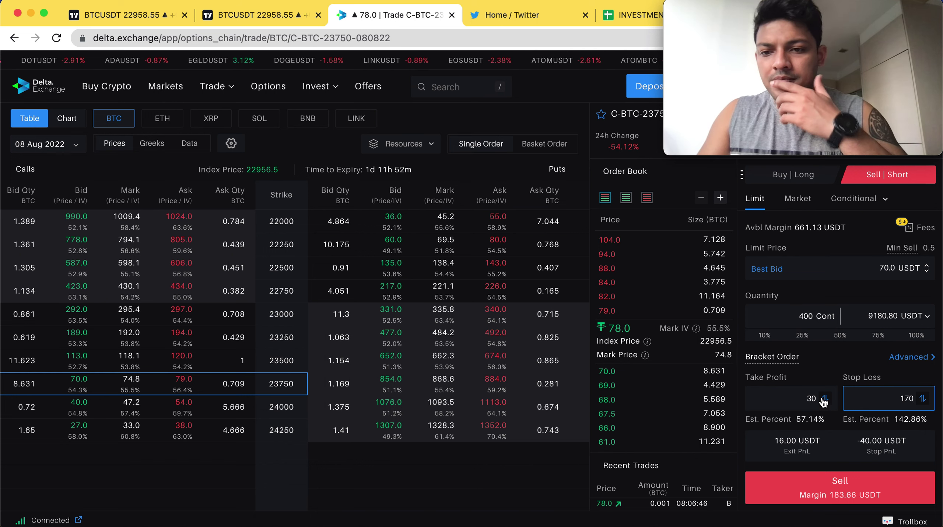
- Change the bracket order's take profit price to 20
left_click(808, 400)
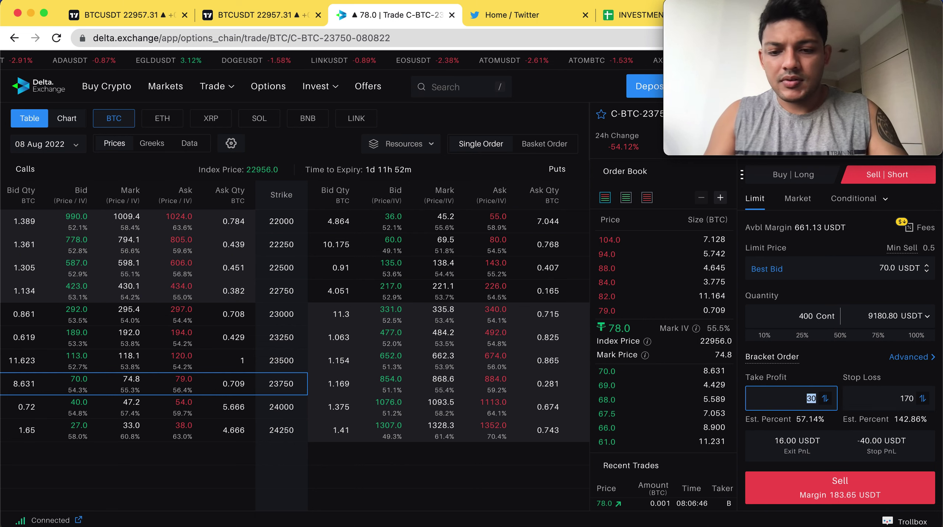
left_click(821, 368)
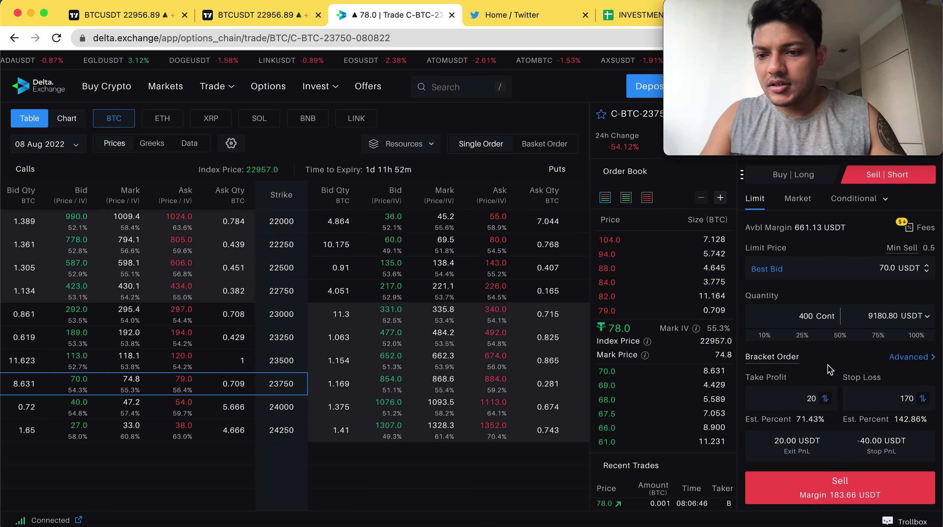
scroll(869, 395, "down", 1)
scroll(869, 395, "down", 1)
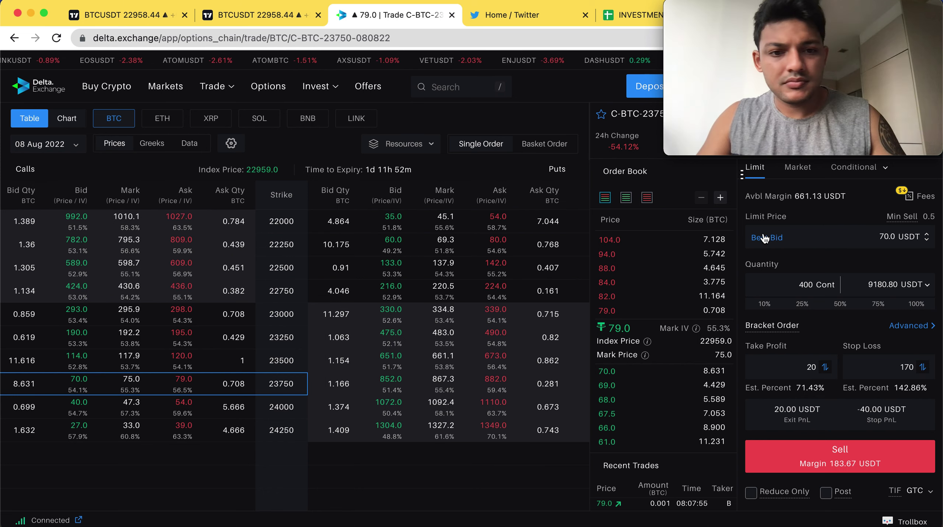
- Recheck the TradingView BTCUSDT chart against the Delta Exchange order's best bid price
left_click(251, 17)
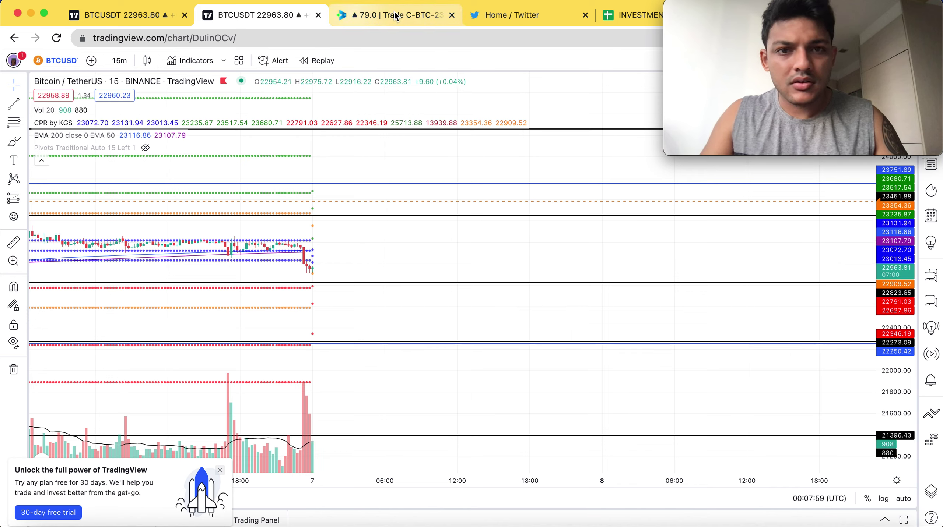
left_click(356, 16)
double_click(776, 238)
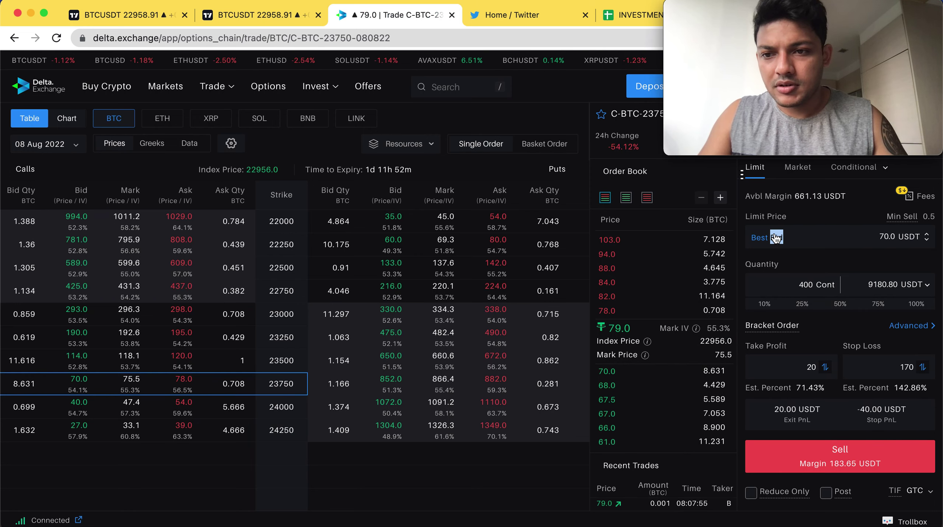
left_click(262, 14)
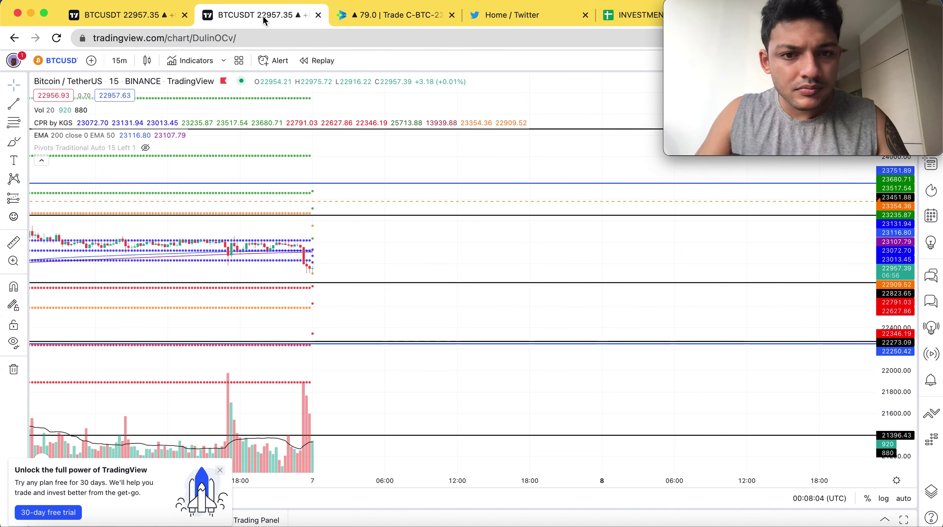
left_click(396, 15)
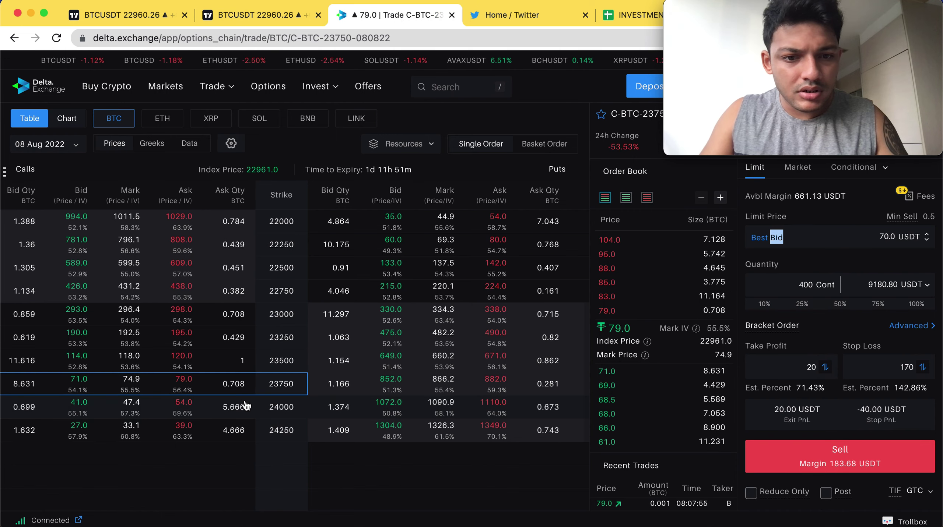
left_click(760, 238)
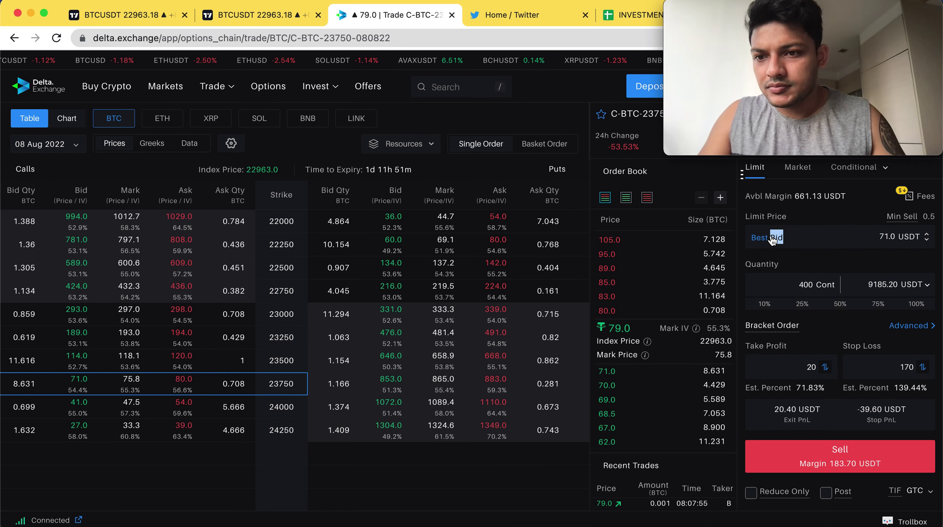
key("Return")
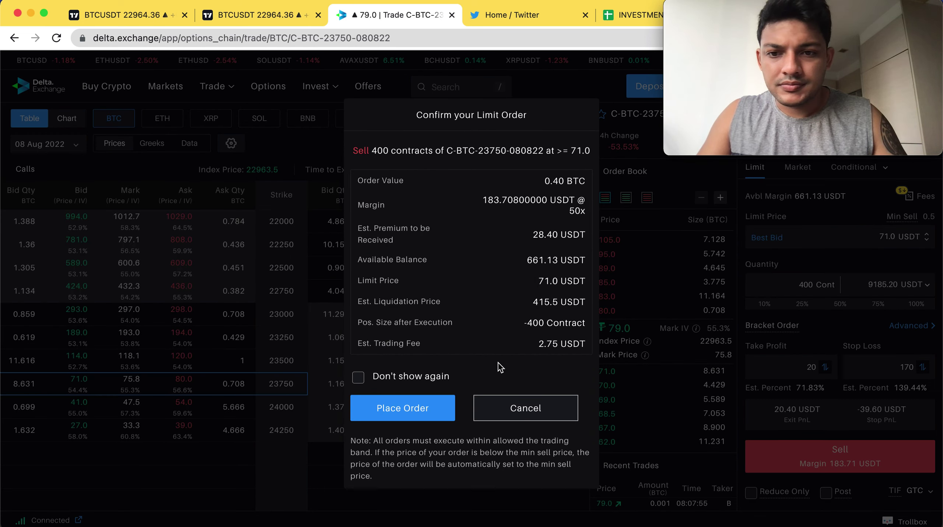
left_click(437, 406)
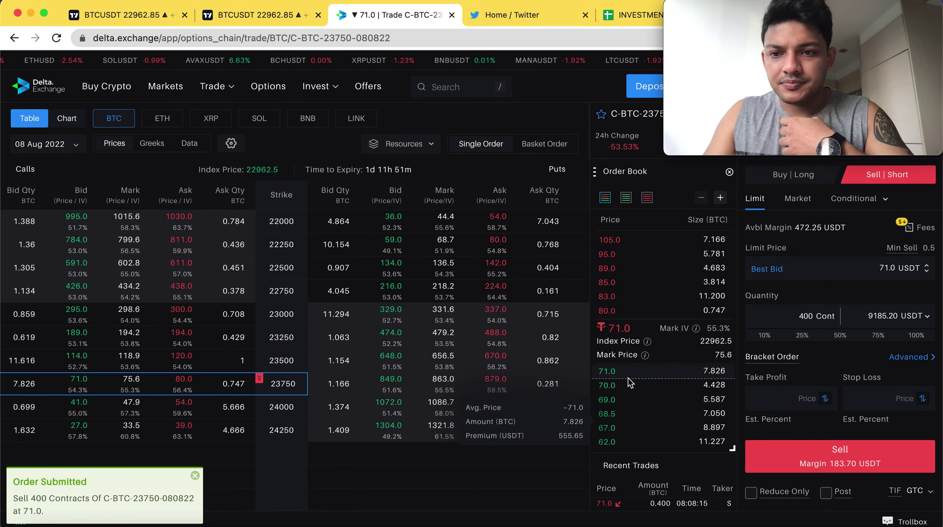
scroll(573, 462, "down", 10)
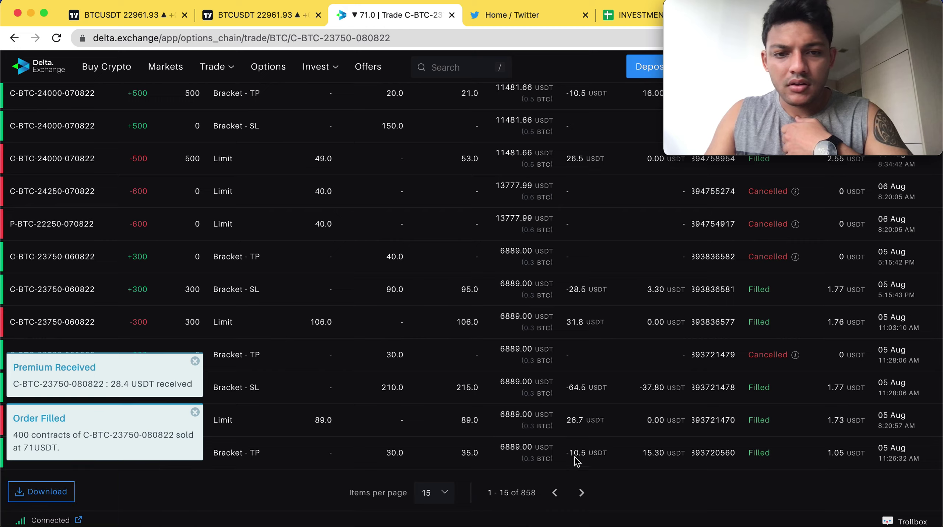
scroll(576, 463, "up", 10)
scroll(592, 408, "down", 5)
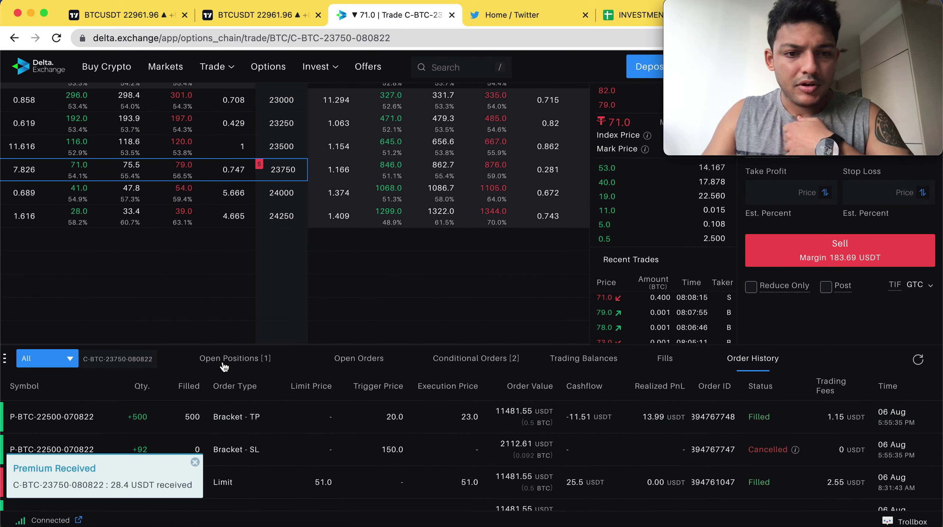
left_click(226, 360)
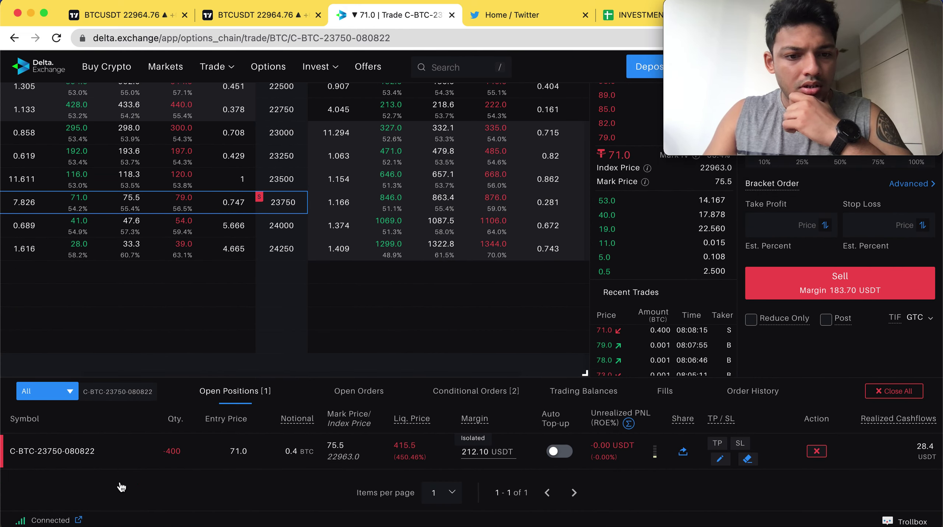
- Select the 22250 strike put expiring 08 Aug 2022 from its bid price in the BTC options chain
scroll(538, 314, "up", 5)
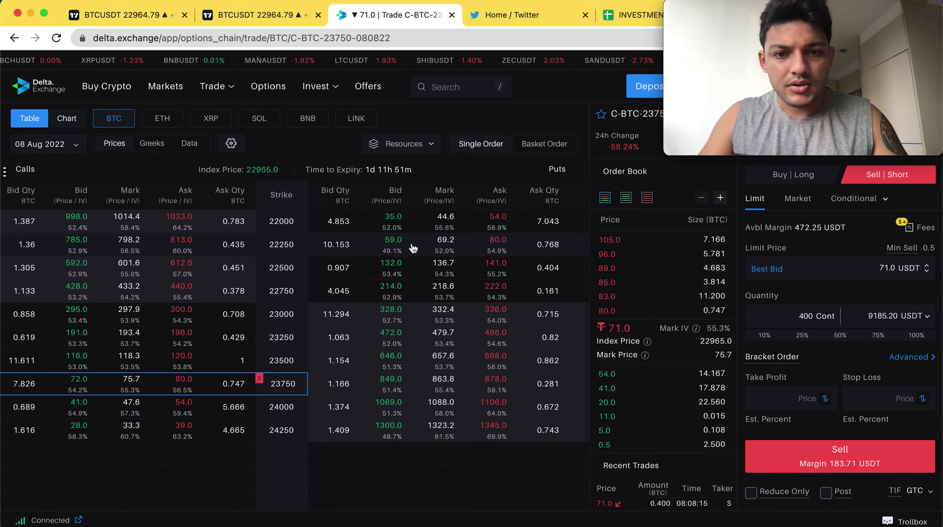
left_click(413, 248)
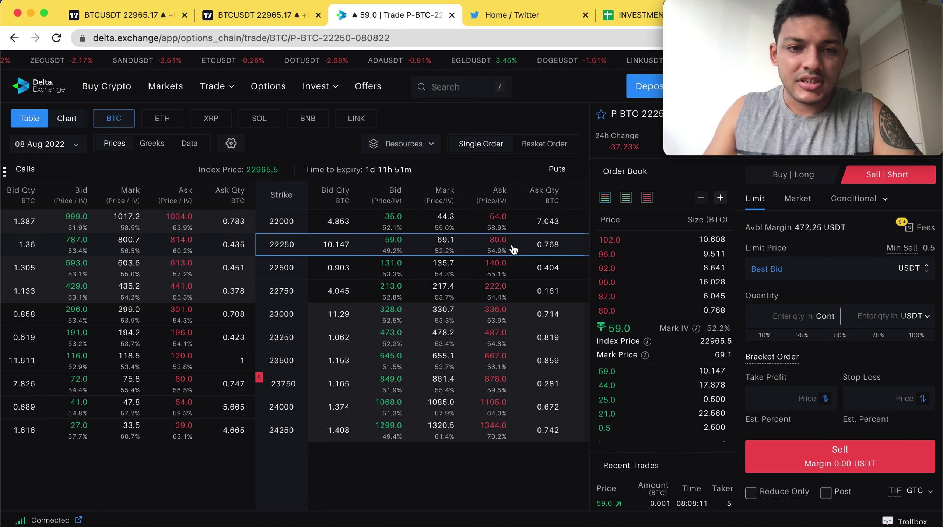
- Switch to the TradingView BTCUSDT chart and examine the price levels around the 22250 strike
left_click(258, 16)
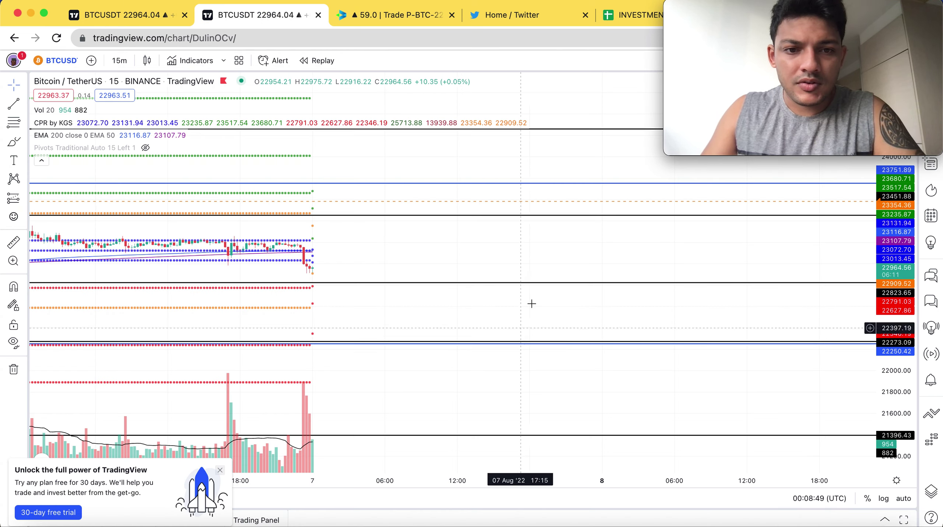
scroll(530, 303, "right", 2)
left_click_drag(896, 388, 894, 282)
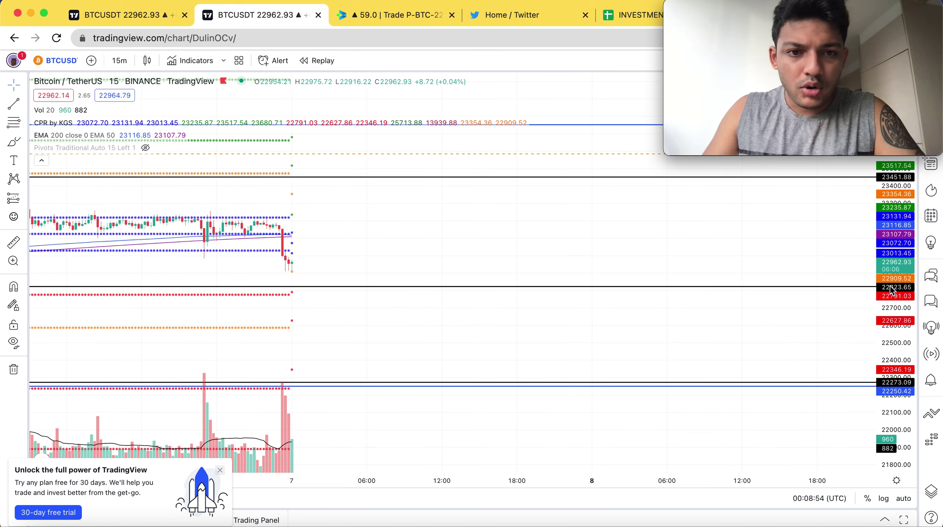
left_click_drag(480, 265, 518, 275)
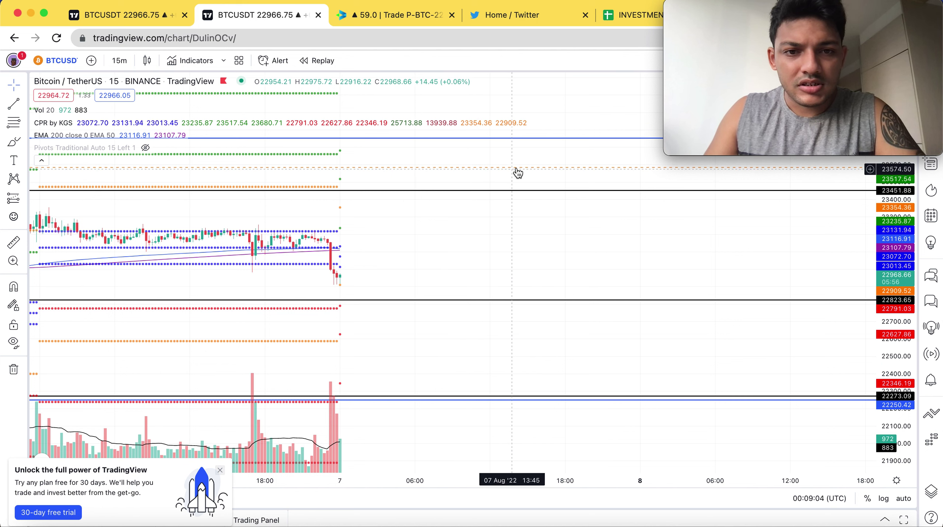
- Move the BTCUSDT price alert onto the black horizontal line, setting its crossing value to 23451.41, and save it
left_click_drag(517, 172, 520, 179)
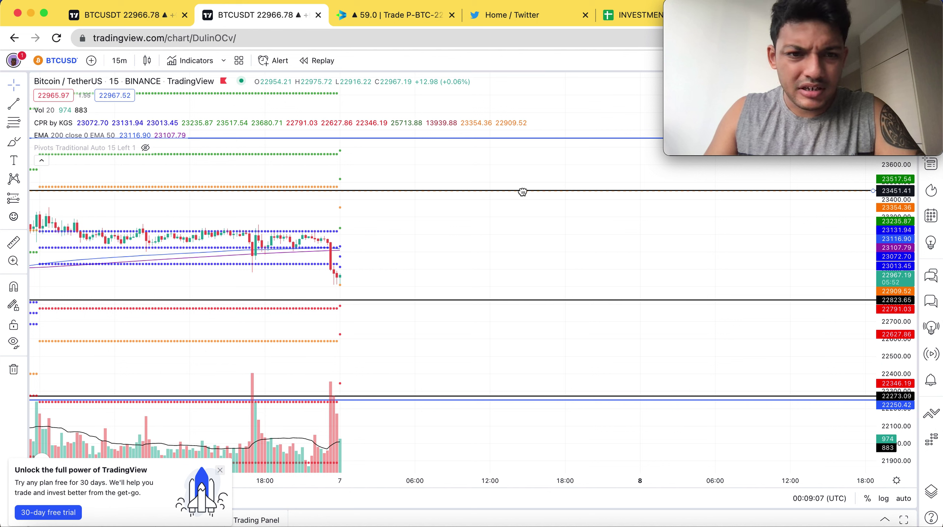
double_click(505, 213)
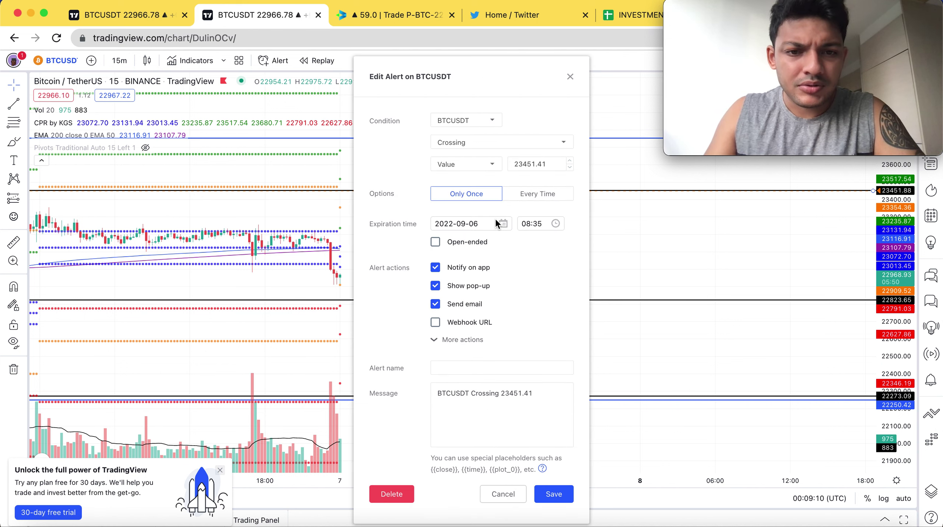
left_click(554, 494)
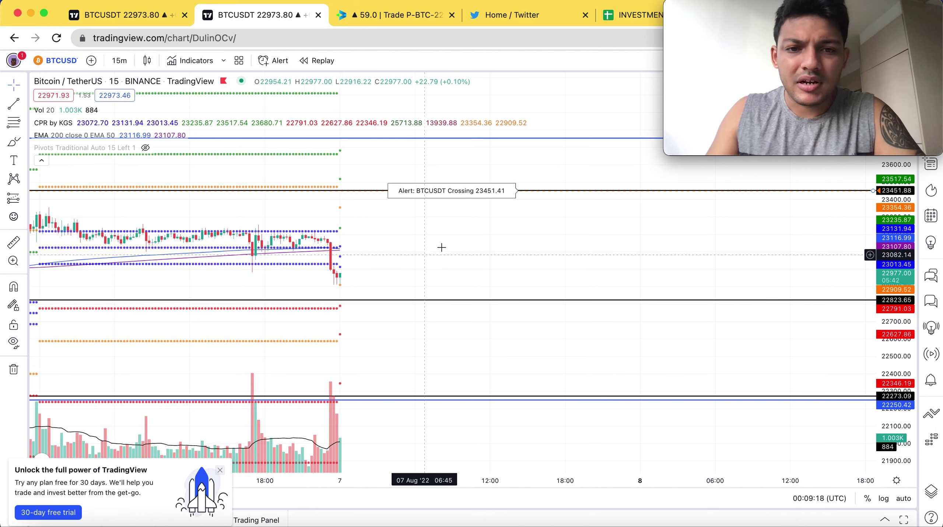
left_click_drag(471, 238, 467, 300)
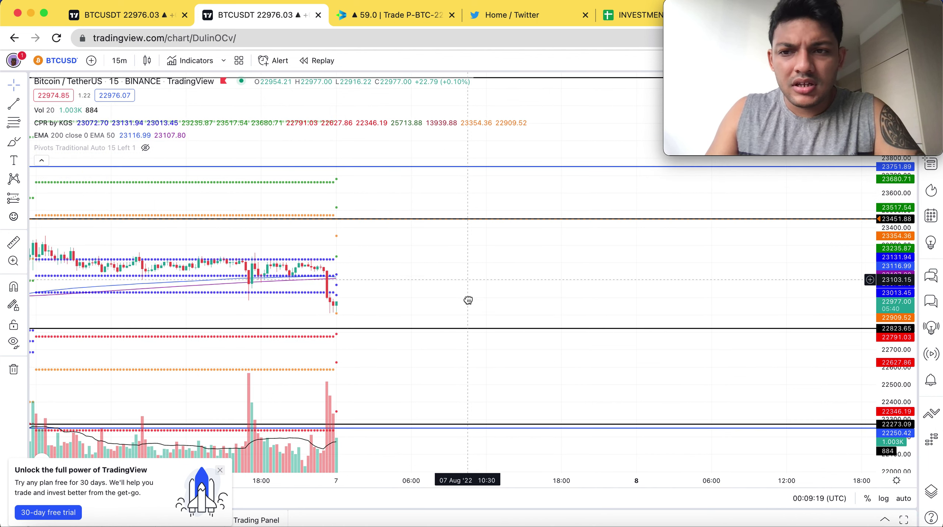
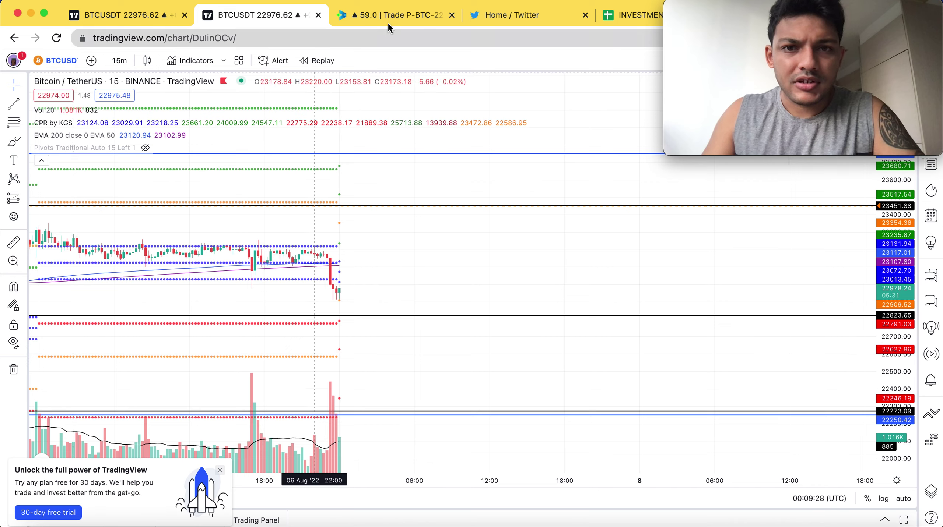
left_click(389, 21)
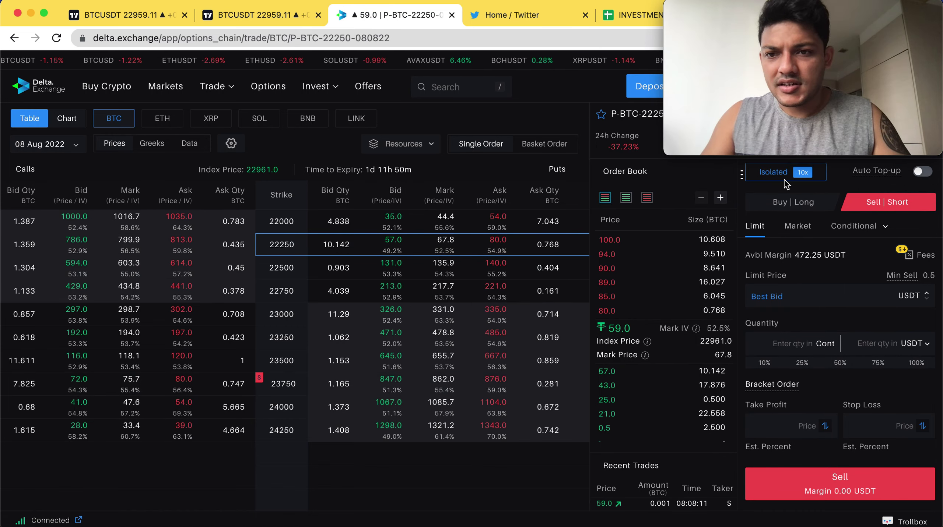
left_click(802, 172)
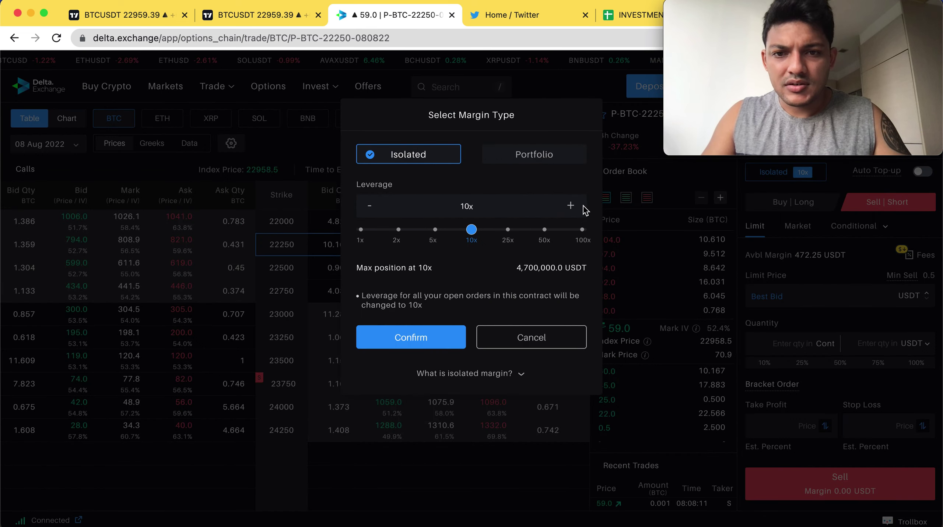
left_click(570, 205)
left_click(571, 205)
left_click(570, 205)
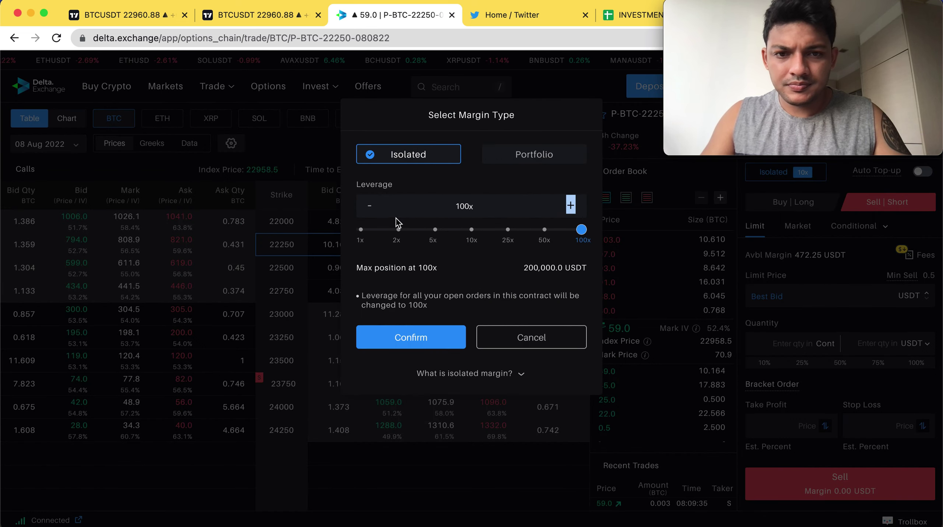
left_click(370, 207)
left_click(370, 207)
left_click(570, 206)
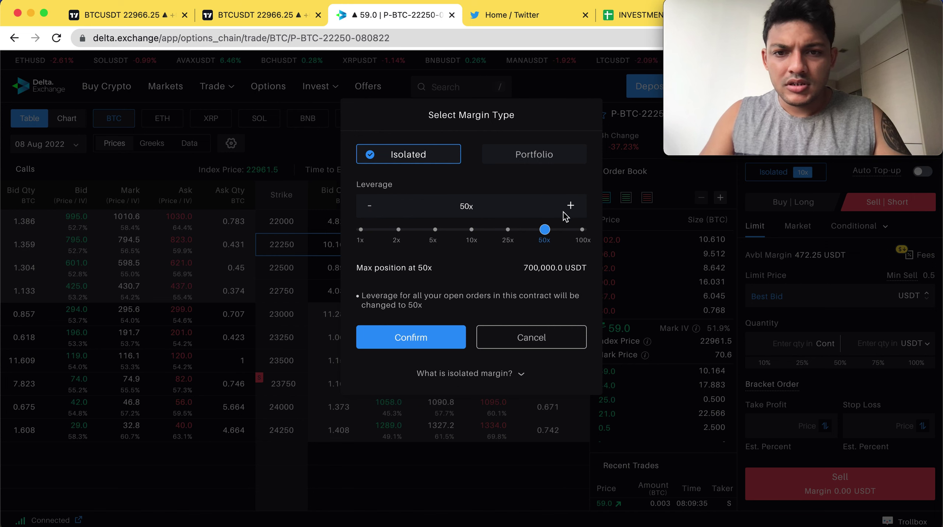
left_click(431, 338)
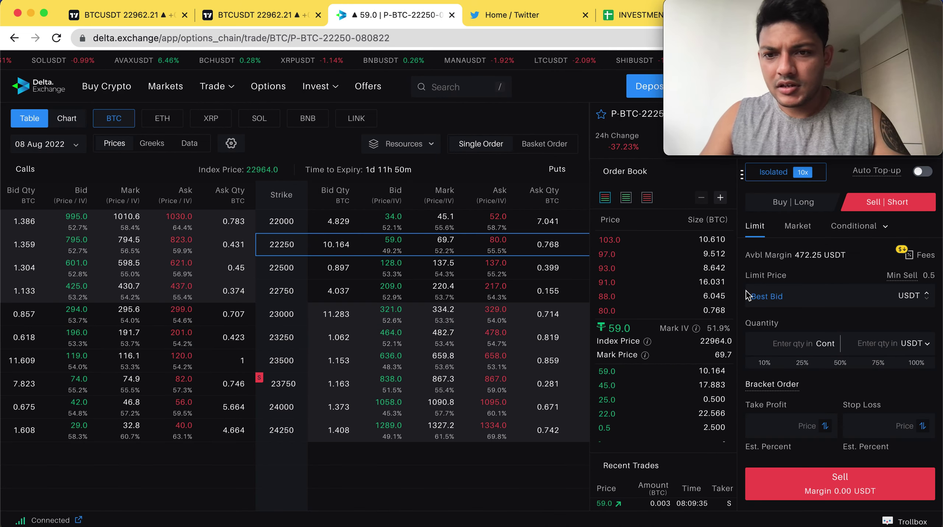
- Set the put sell order's limit price to 70 USDT and its quantity to 400 contracts
left_click(773, 294)
double_click(875, 294)
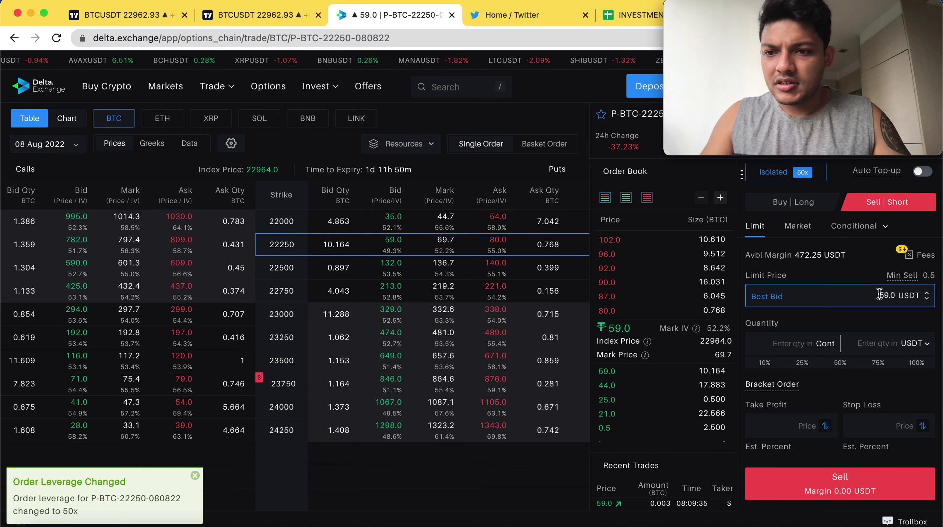
type("70")
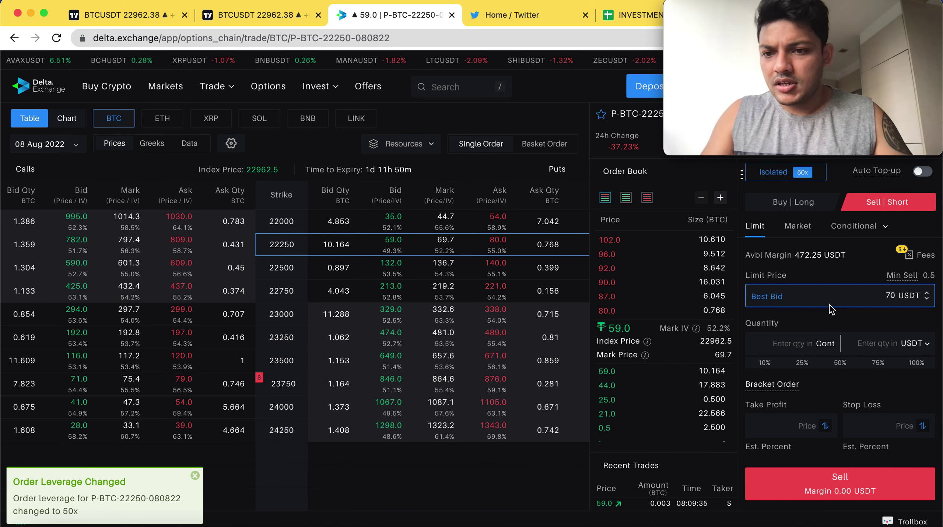
left_click(832, 312)
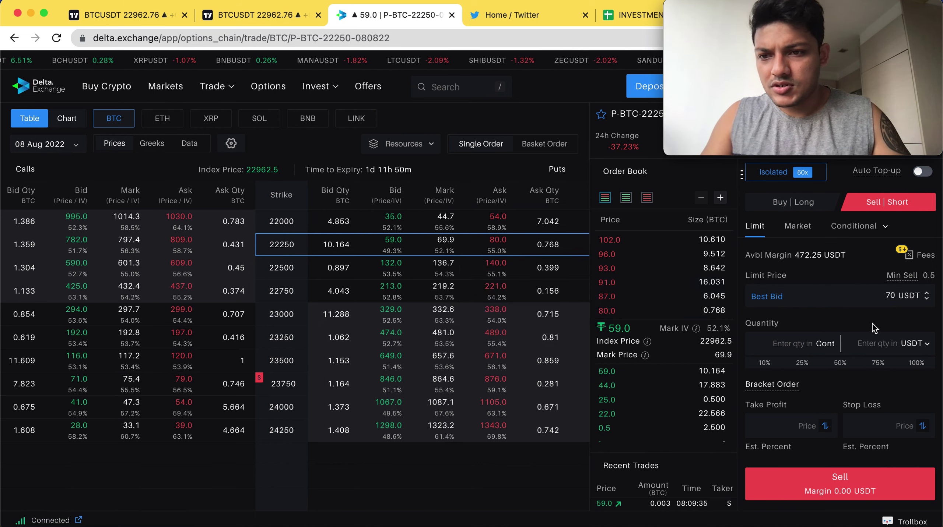
left_click(797, 346)
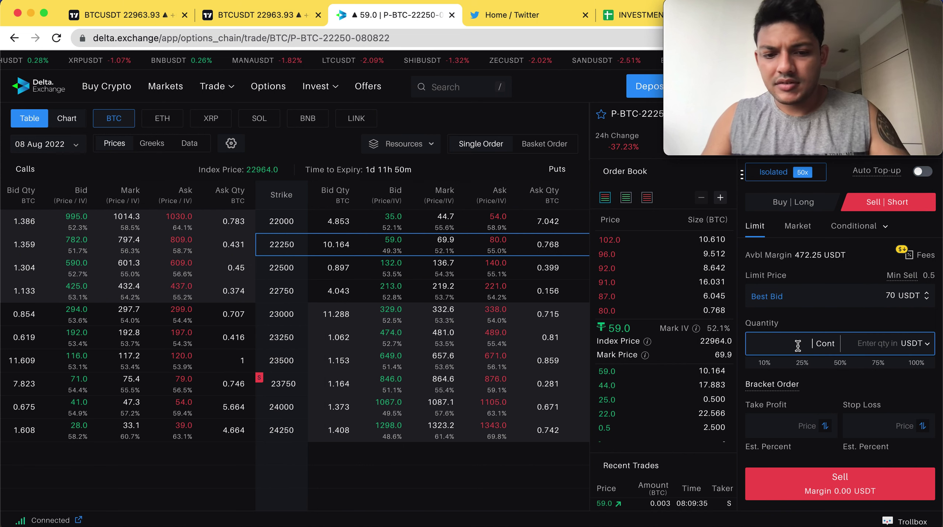
type("400")
- Set the bracket order's take profit to 20 and stop loss to 170
left_click(809, 427)
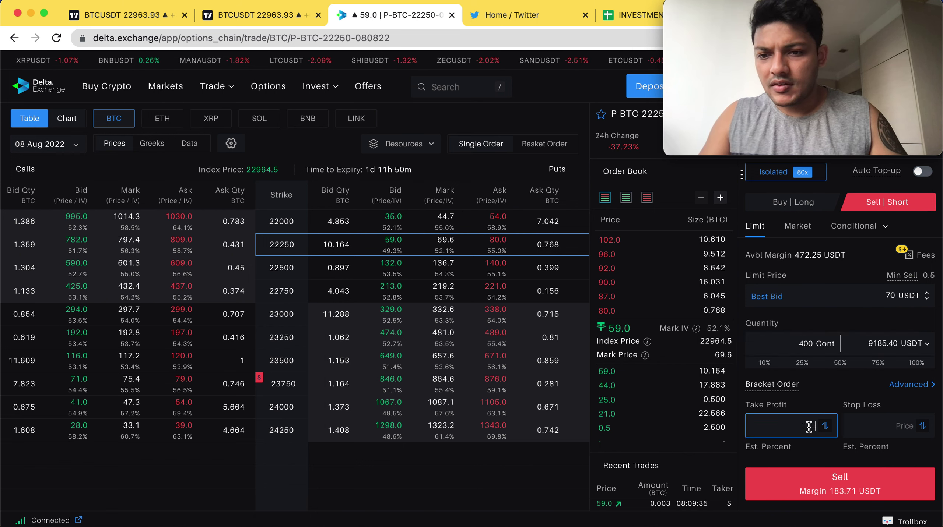
type("20")
left_click(902, 426)
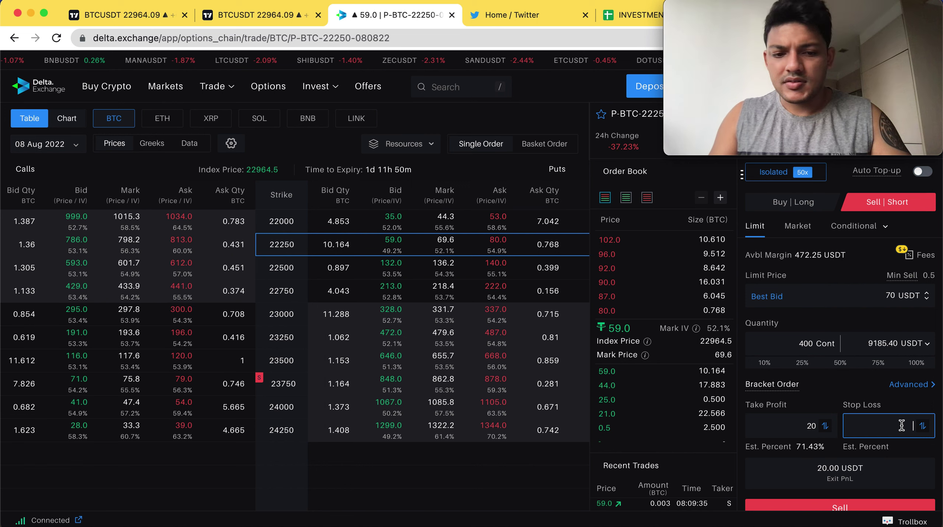
type("170")
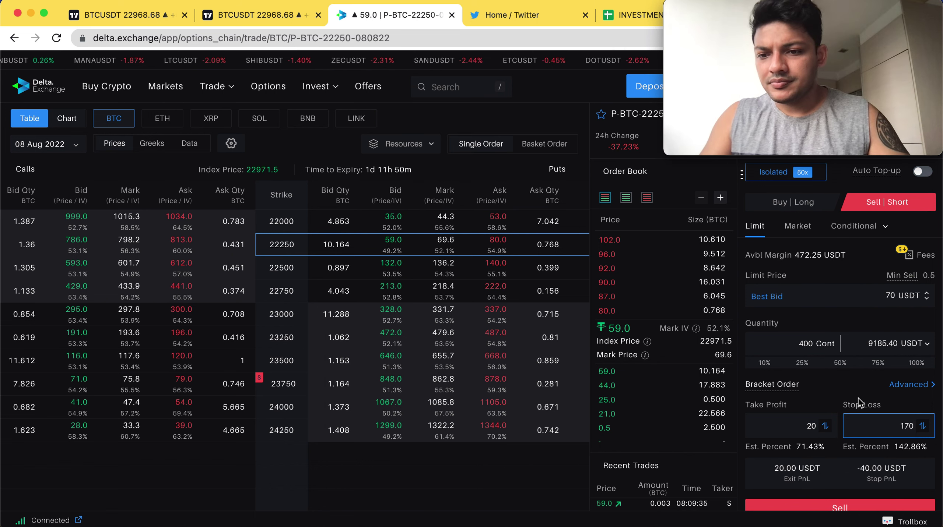
scroll(833, 382, "down", 1)
scroll(832, 382, "down", 2)
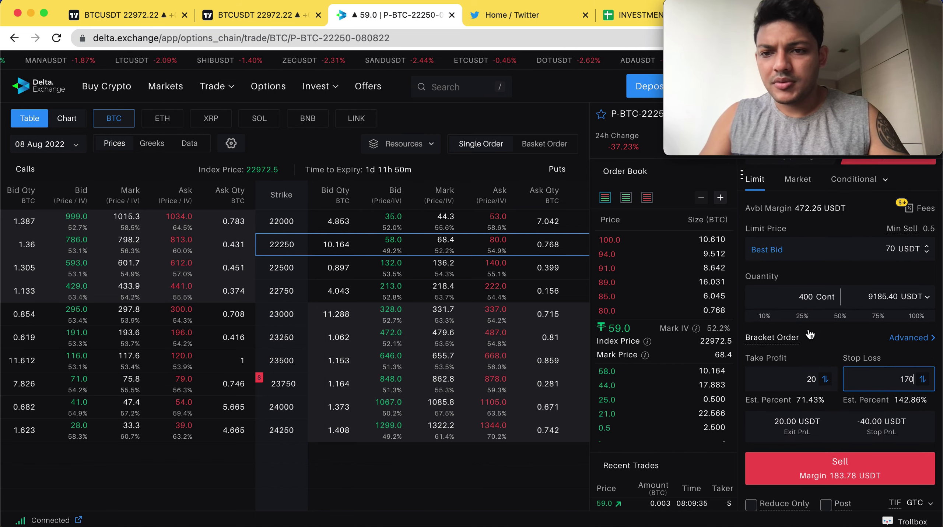
left_click(794, 467)
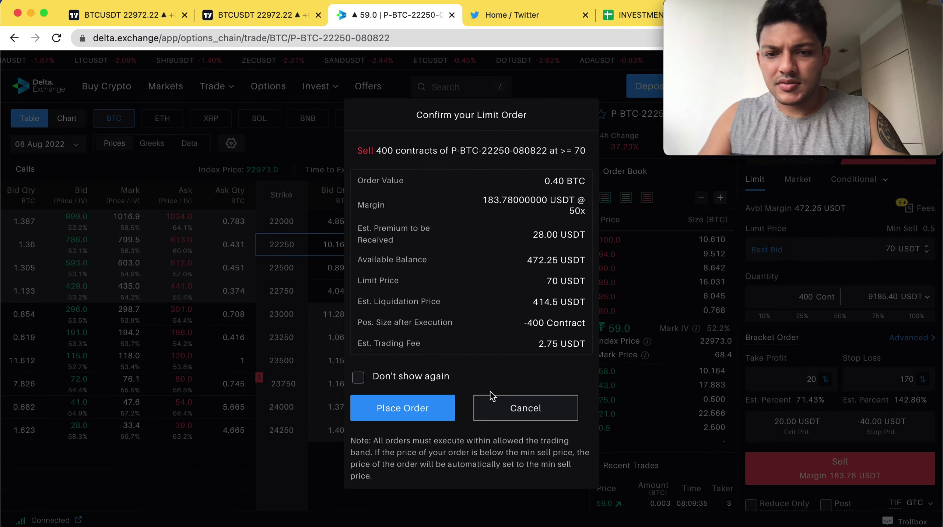
left_click(402, 408)
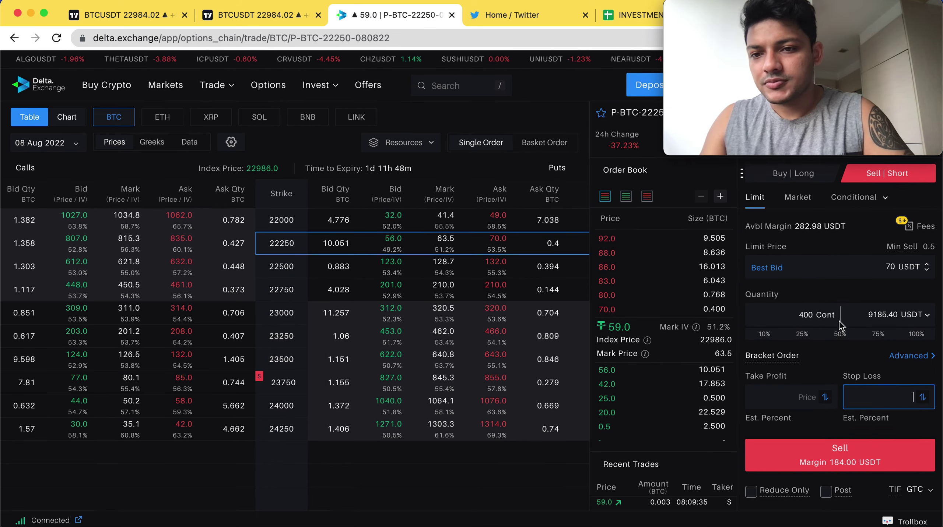
- Review the account's open positions and order listings below the options chain
scroll(839, 321, "down", 1)
scroll(840, 324, "down", 5)
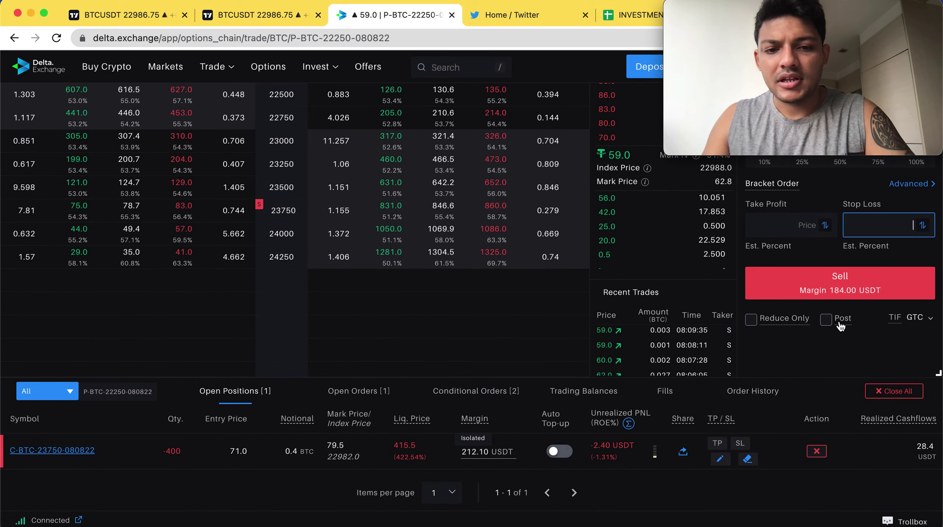
scroll(840, 327, "up", 1)
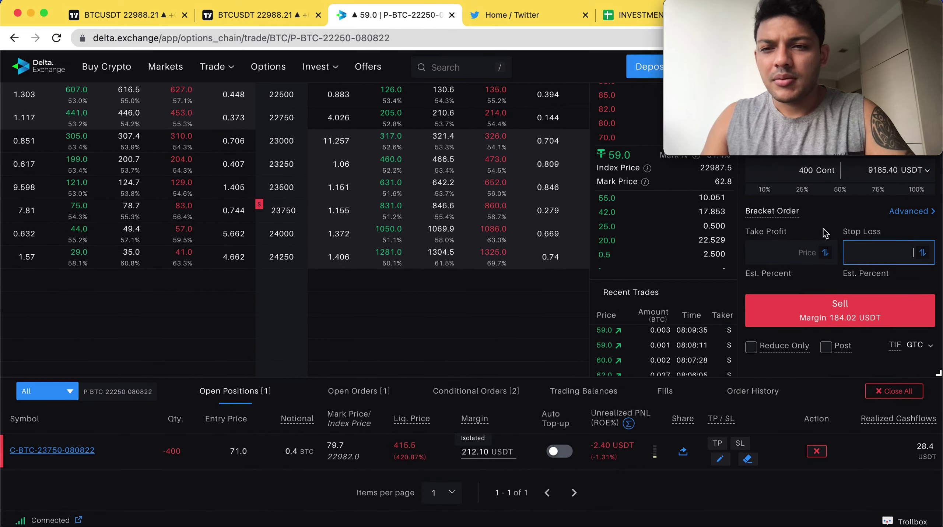
scroll(822, 231, "up", 4)
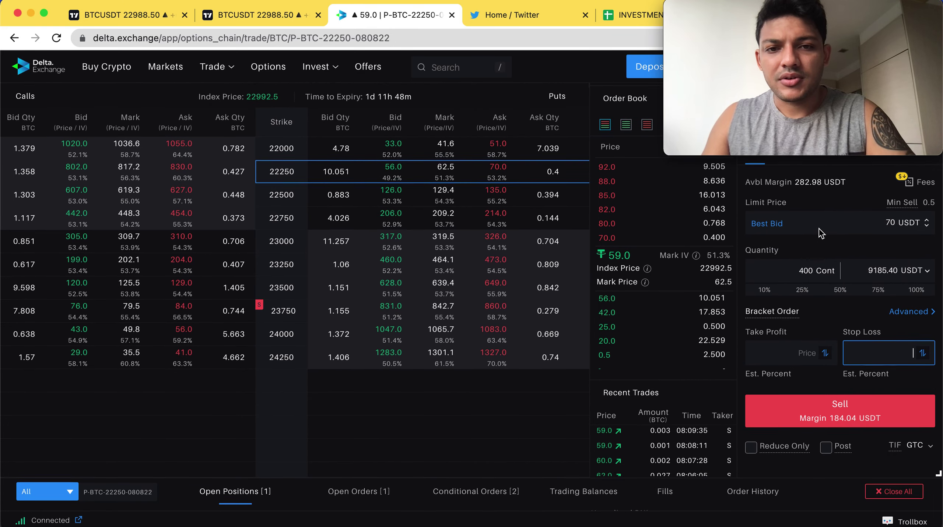